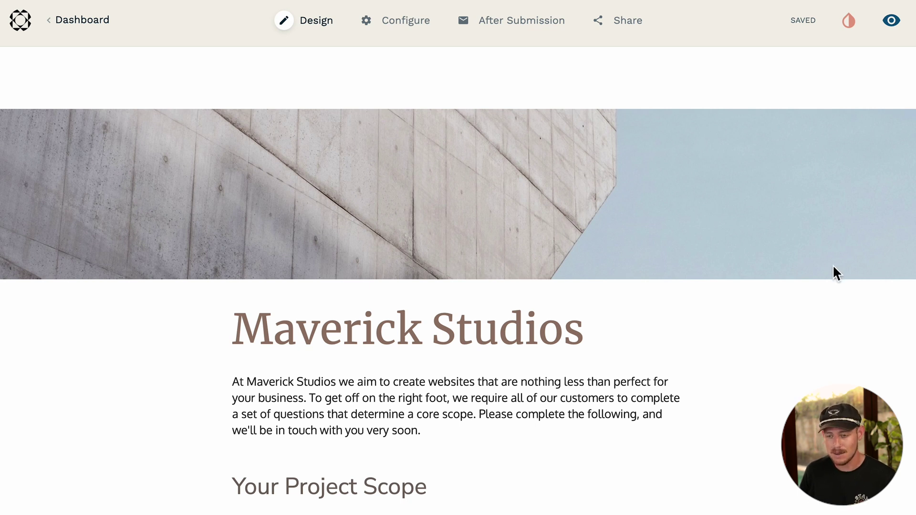
Add a monday.com 'Create an Item' integration from After Submission > Integrations & Webhooks
{"action": "left_click", "coordinate": [536, 24]}
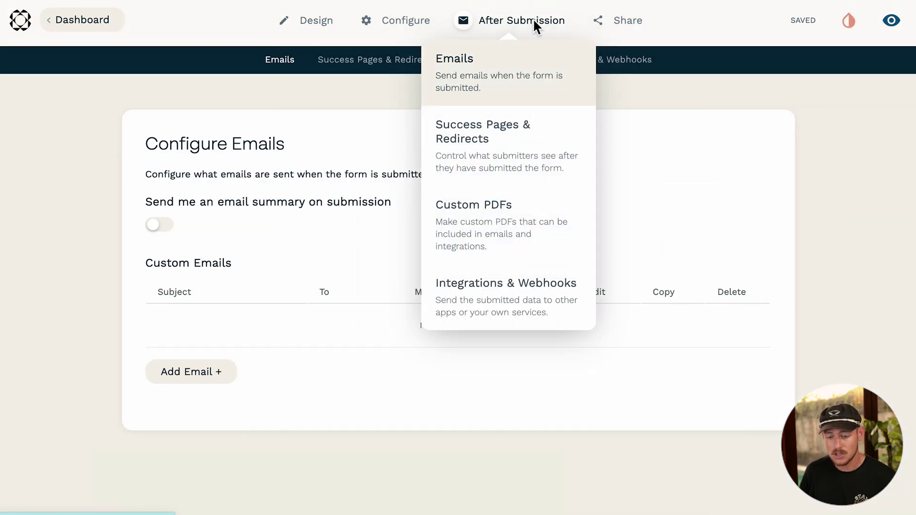
{"action": "left_click", "coordinate": [569, 307]}
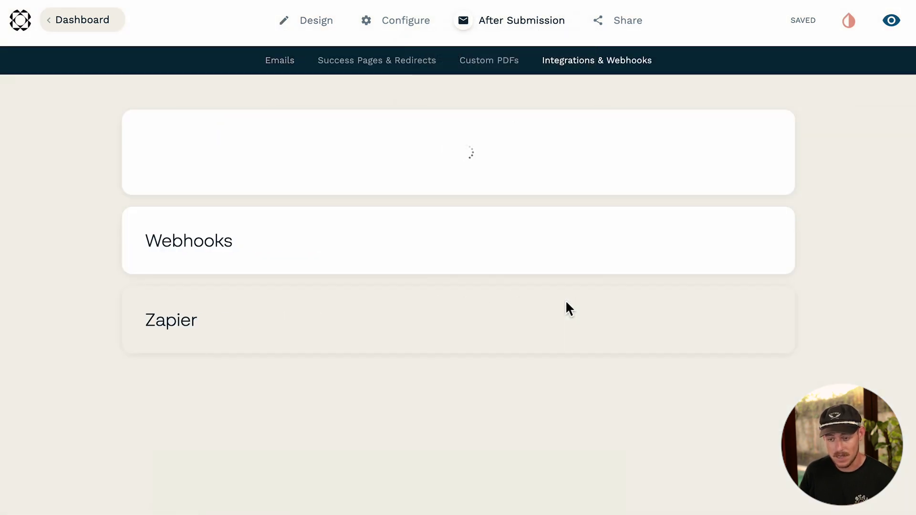
{"action": "scroll", "coordinate": [568, 308], "scroll_direction": "down", "scroll_amount": 9}
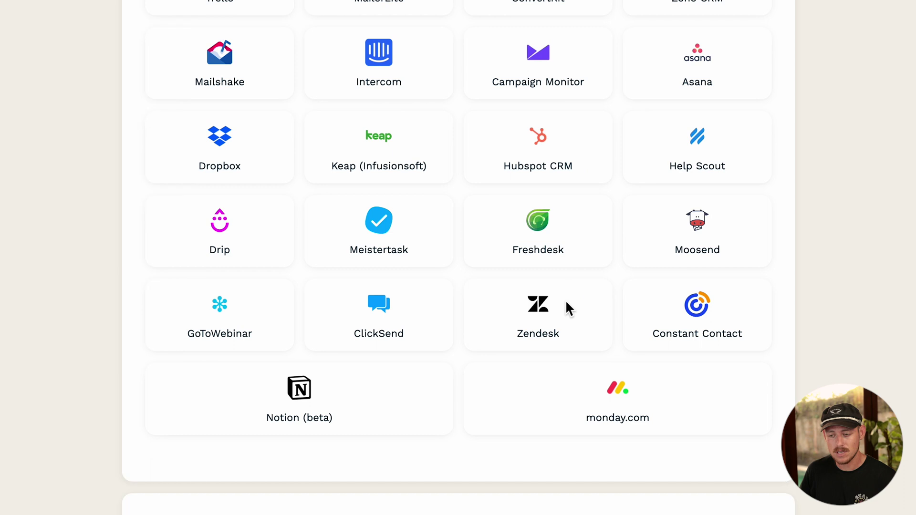
{"action": "left_click", "coordinate": [672, 317]}
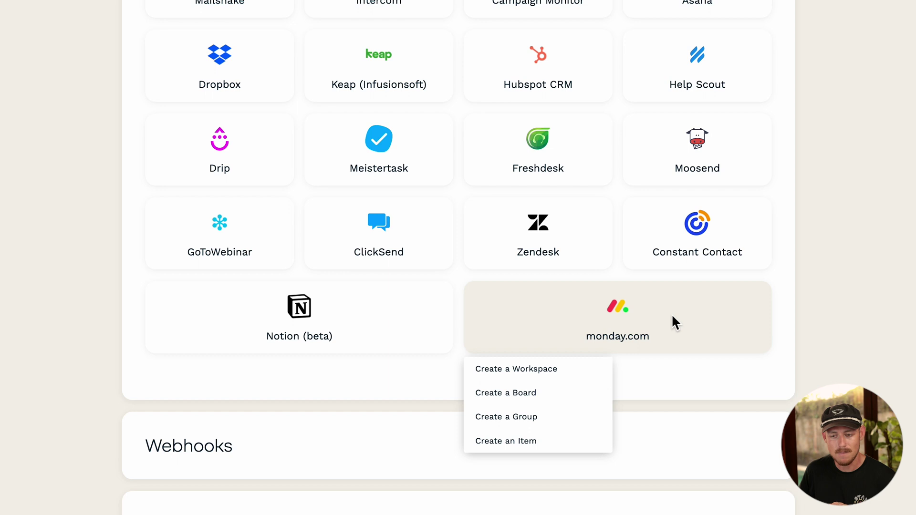
{"action": "left_click", "coordinate": [557, 441]}
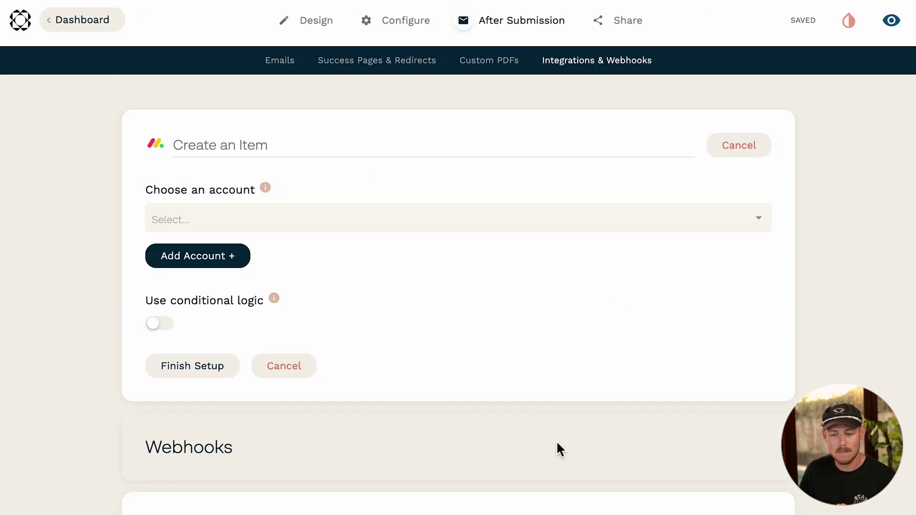
Reveal and copy the personal API token from monday.com's Developer > My Access Tokens page
{"action": "left_click", "coordinate": [241, 260]}
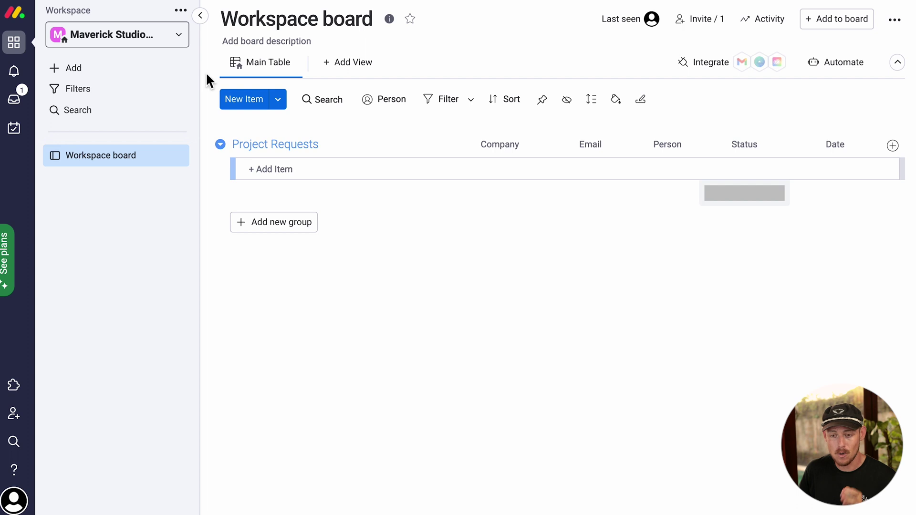
{"action": "left_click", "coordinate": [18, 503]}
{"action": "left_click", "coordinate": [107, 338]}
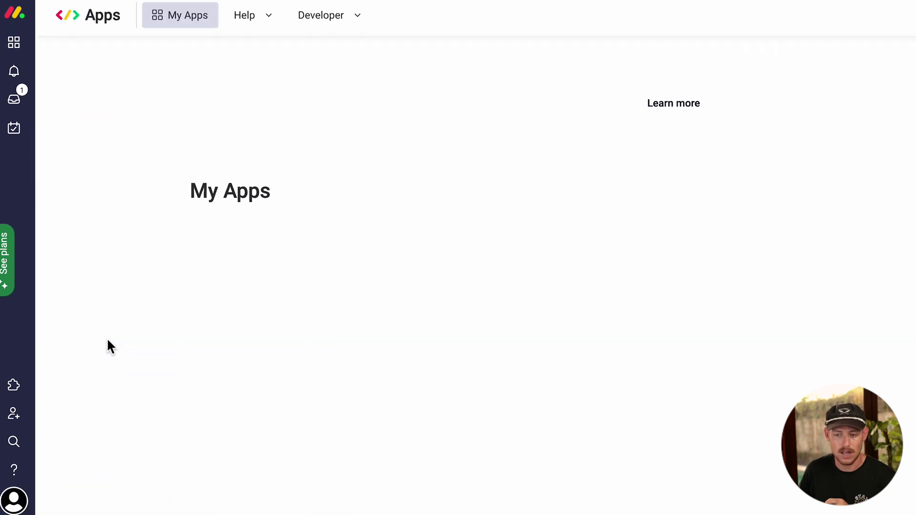
{"action": "left_click", "coordinate": [350, 20]}
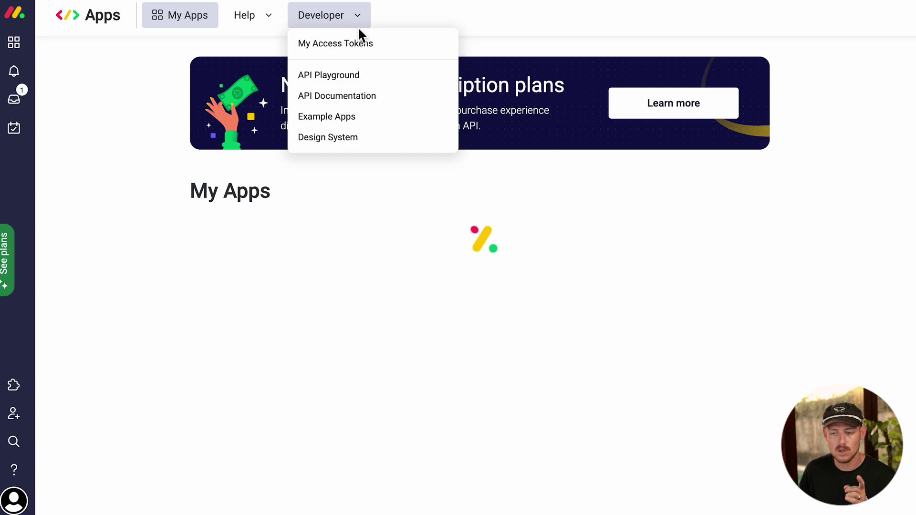
{"action": "left_click", "coordinate": [382, 43]}
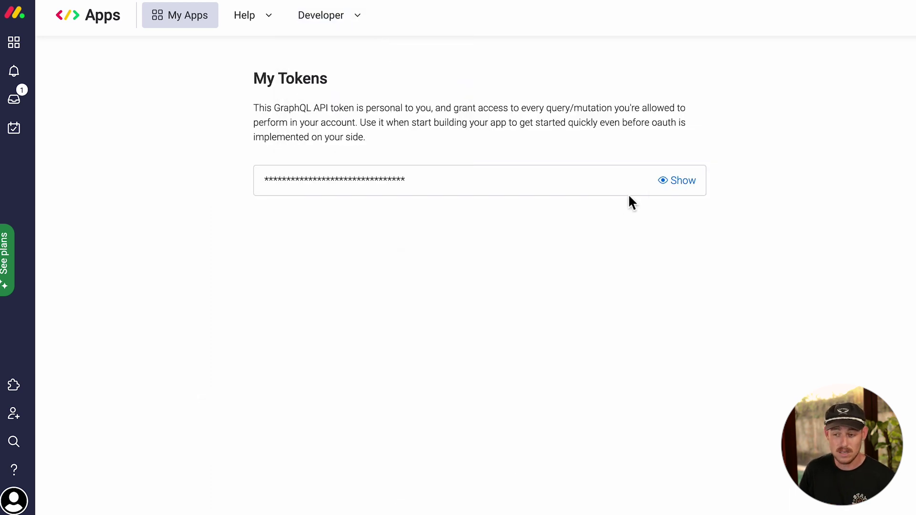
{"action": "left_click", "coordinate": [682, 187]}
{"action": "left_click", "coordinate": [681, 181]}
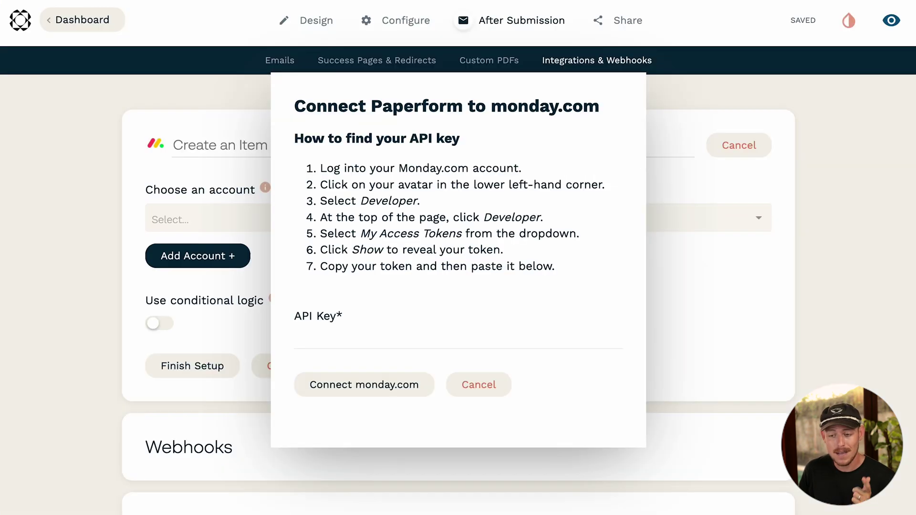
Paste the copied token into the API Key field and connect the monday.com account
{"action": "left_click", "coordinate": [352, 336]}
{"action": "key", "text": "ctrl+v"}
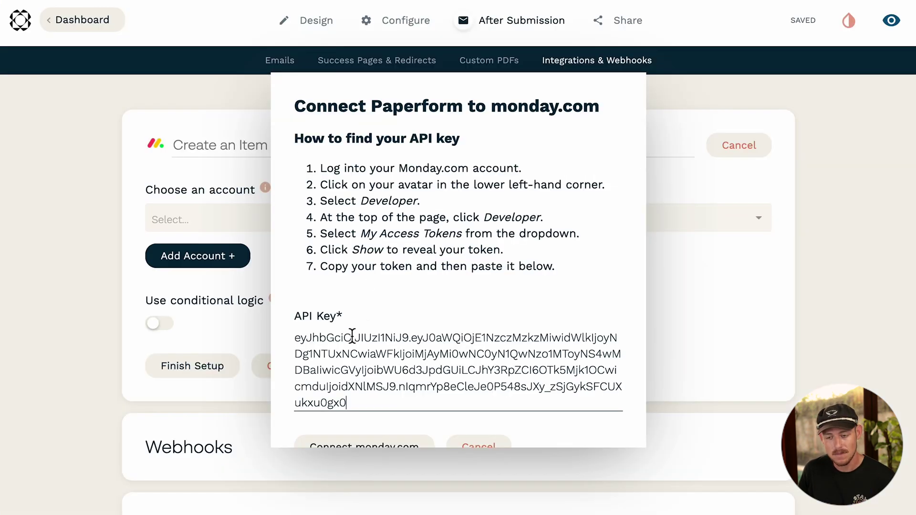
{"action": "scroll", "coordinate": [352, 336], "scroll_direction": "down", "scroll_amount": 1}
{"action": "left_click", "coordinate": [418, 419]}
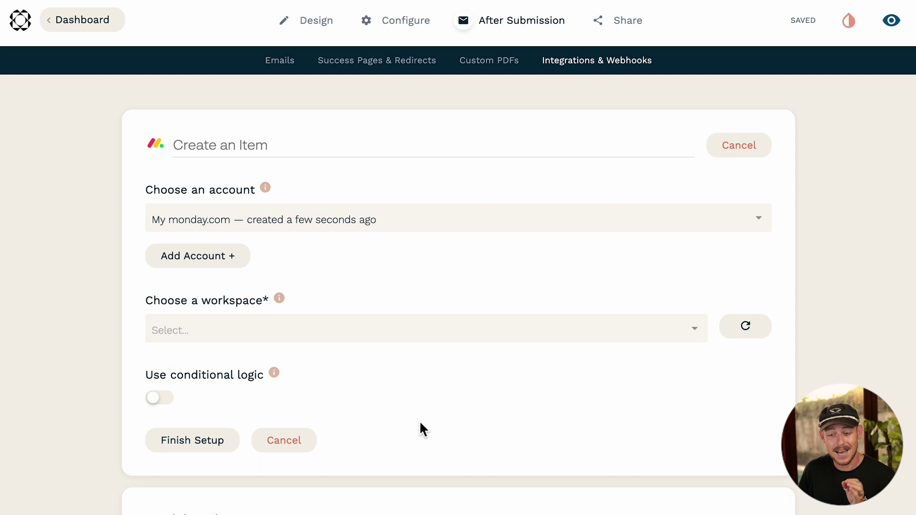
Target Main Workspace, the Workspace board and its Project Requests group
{"action": "scroll", "coordinate": [420, 420], "scroll_direction": "down", "scroll_amount": 3}
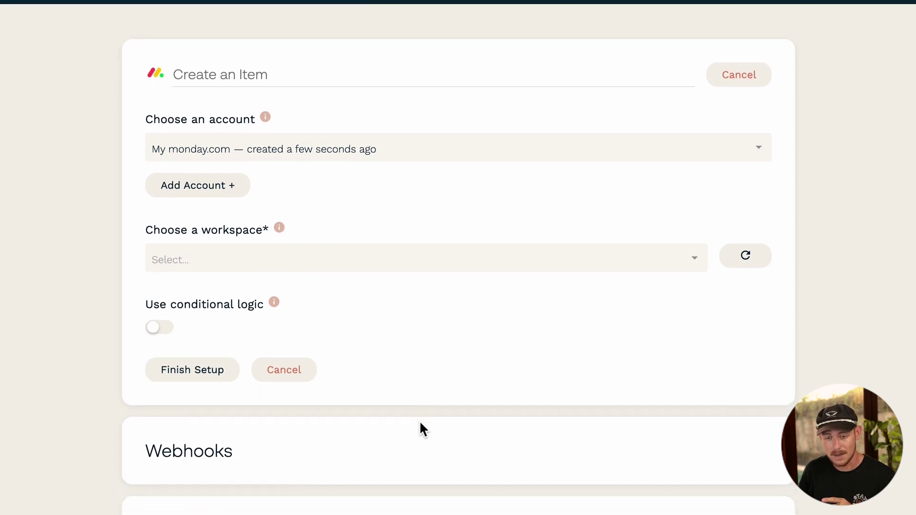
{"action": "left_click", "coordinate": [485, 246]}
{"action": "left_click", "coordinate": [484, 258]}
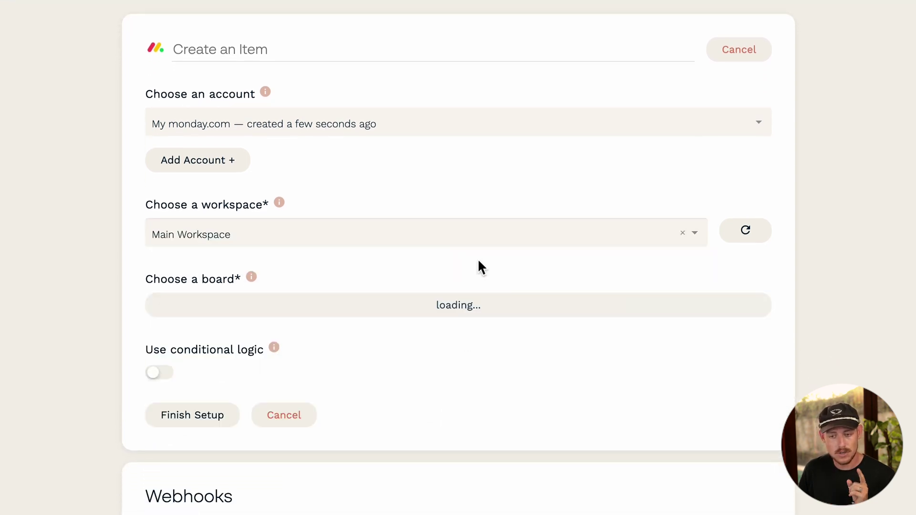
{"action": "left_click", "coordinate": [473, 313]}
{"action": "left_click", "coordinate": [469, 334]}
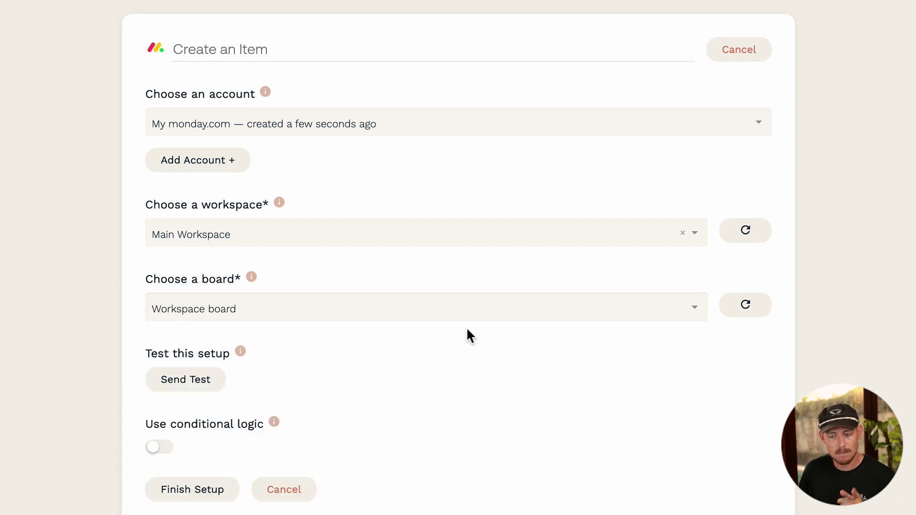
{"action": "scroll", "coordinate": [467, 334], "scroll_direction": "down", "scroll_amount": 3}
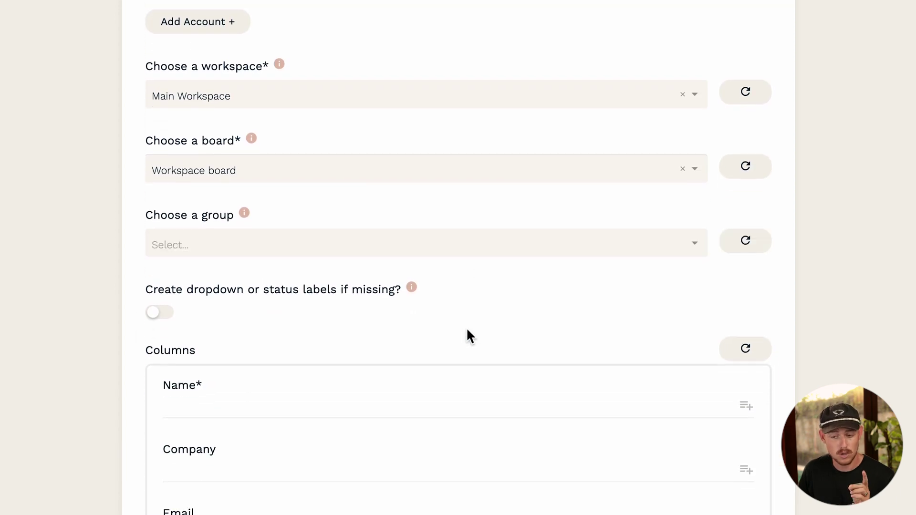
{"action": "scroll", "coordinate": [467, 331], "scroll_direction": "down", "scroll_amount": 1}
{"action": "left_click", "coordinate": [457, 210]}
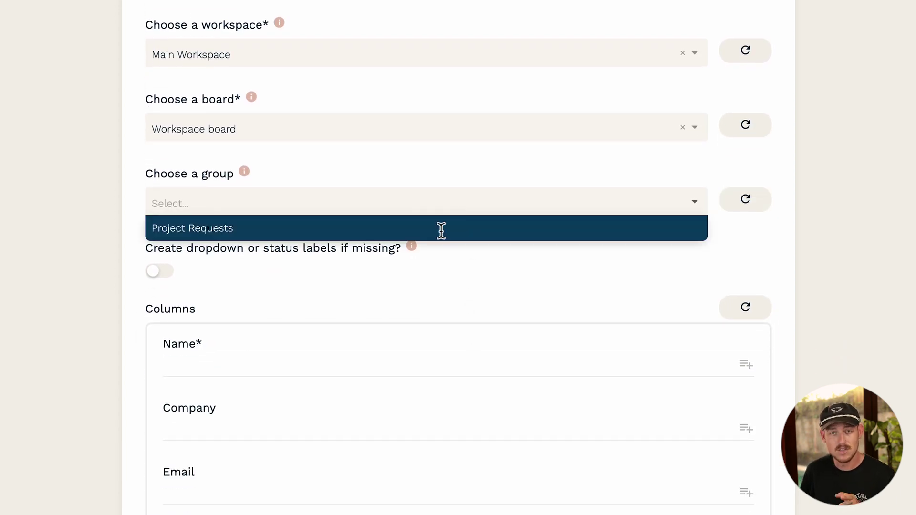
{"action": "left_click", "coordinate": [442, 230]}
{"action": "scroll", "coordinate": [439, 227], "scroll_direction": "down", "scroll_amount": 3}
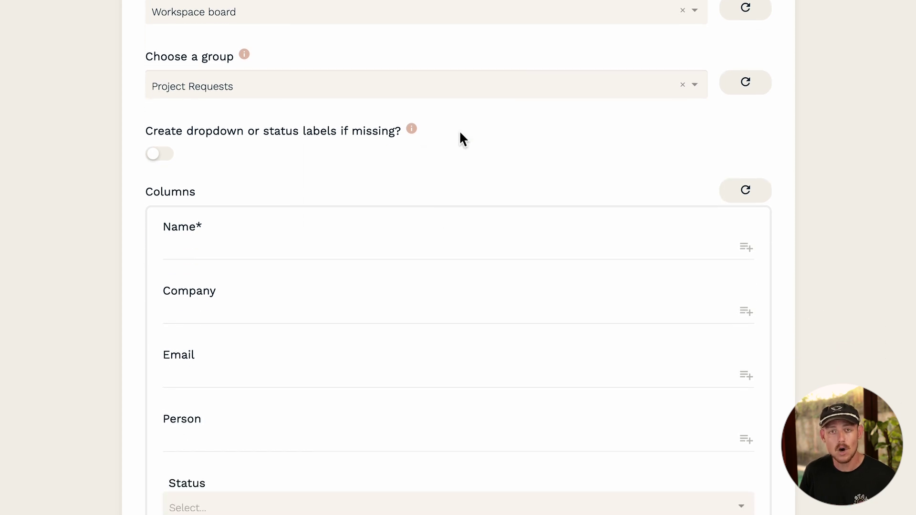
Insert the Name, Company and Email form answers into their matching board columns
{"action": "mouse_move", "coordinate": [463, 119]}
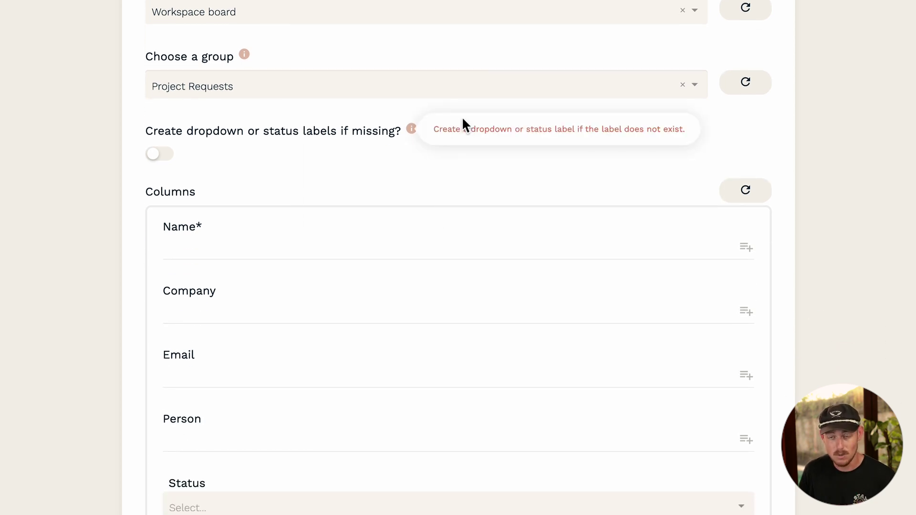
{"action": "scroll", "coordinate": [463, 119], "scroll_direction": "down", "scroll_amount": 3}
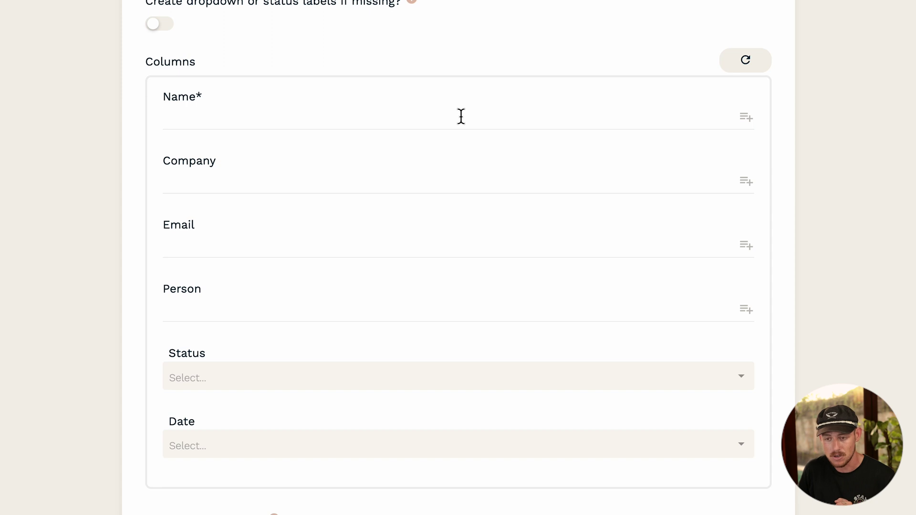
{"action": "left_click", "coordinate": [744, 119]}
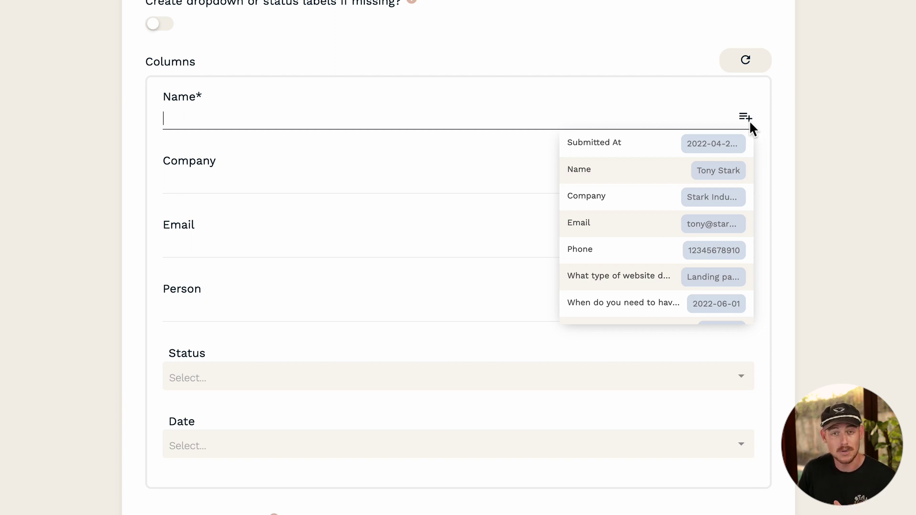
{"action": "left_click", "coordinate": [665, 173]}
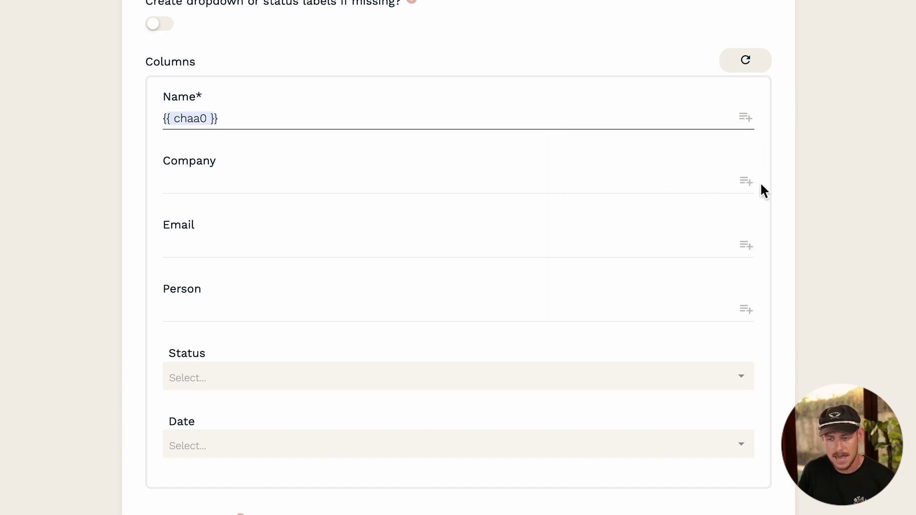
{"action": "left_click", "coordinate": [746, 182]}
{"action": "left_click", "coordinate": [720, 260]}
{"action": "scroll", "coordinate": [720, 263], "scroll_direction": "down", "scroll_amount": 1}
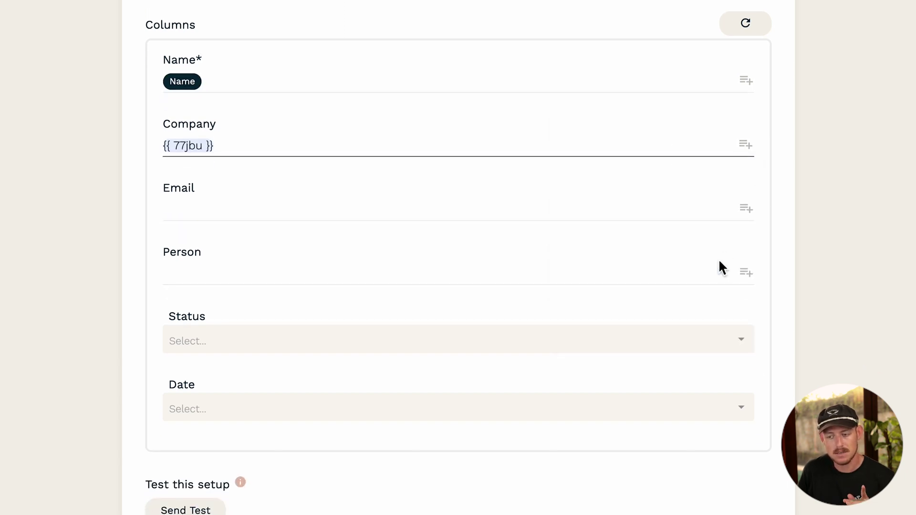
{"action": "left_click", "coordinate": [747, 209]}
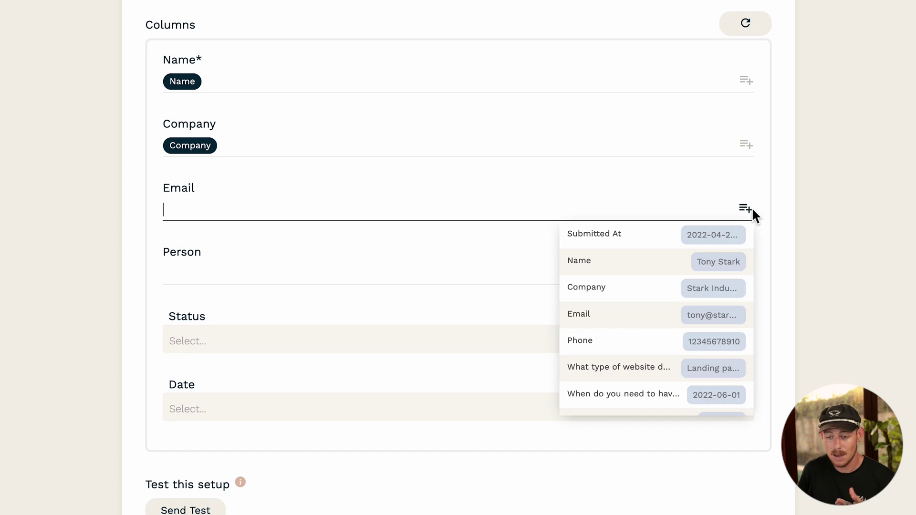
{"action": "left_click", "coordinate": [700, 316]}
Fill the Date column from 'When do you need to have this website completed?'
{"action": "scroll", "coordinate": [628, 270], "scroll_direction": "down", "scroll_amount": 1}
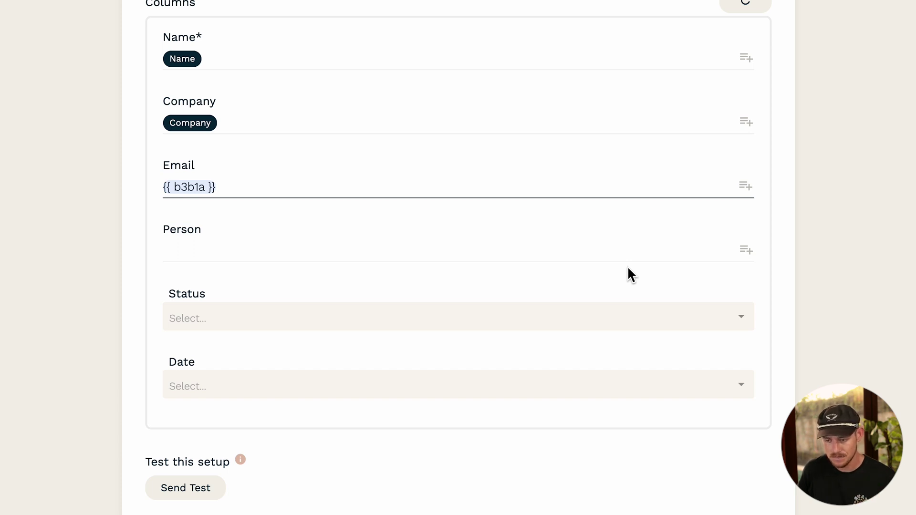
{"action": "scroll", "coordinate": [627, 265], "scroll_direction": "down", "scroll_amount": 2}
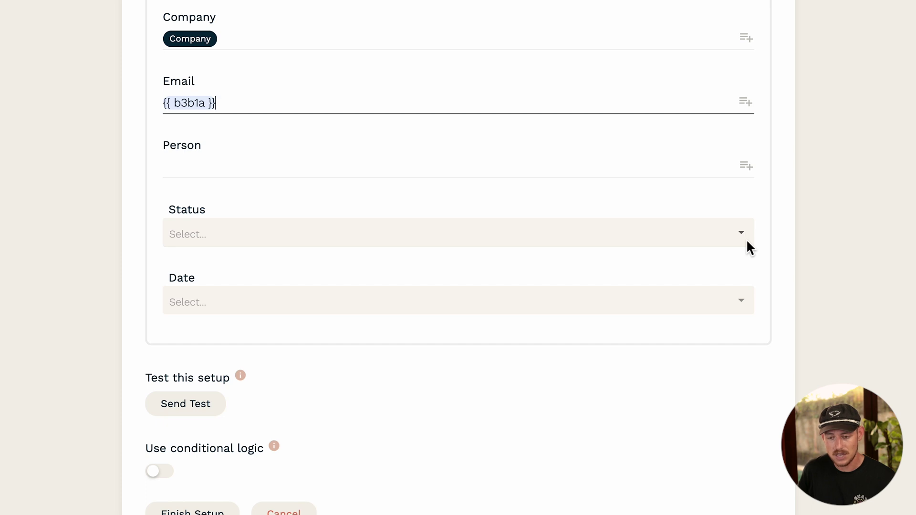
{"action": "scroll", "coordinate": [748, 243], "scroll_direction": "down", "scroll_amount": 1}
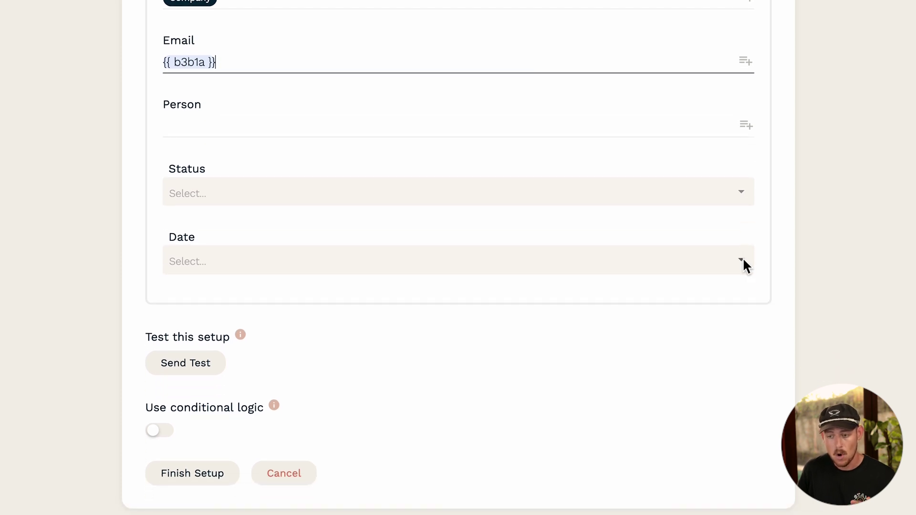
{"action": "left_click", "coordinate": [744, 260]}
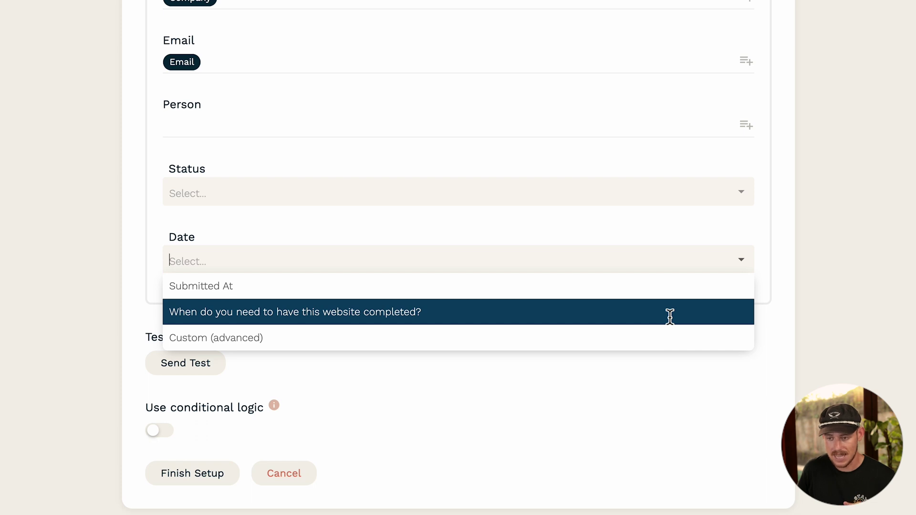
{"action": "left_click", "coordinate": [670, 316]}
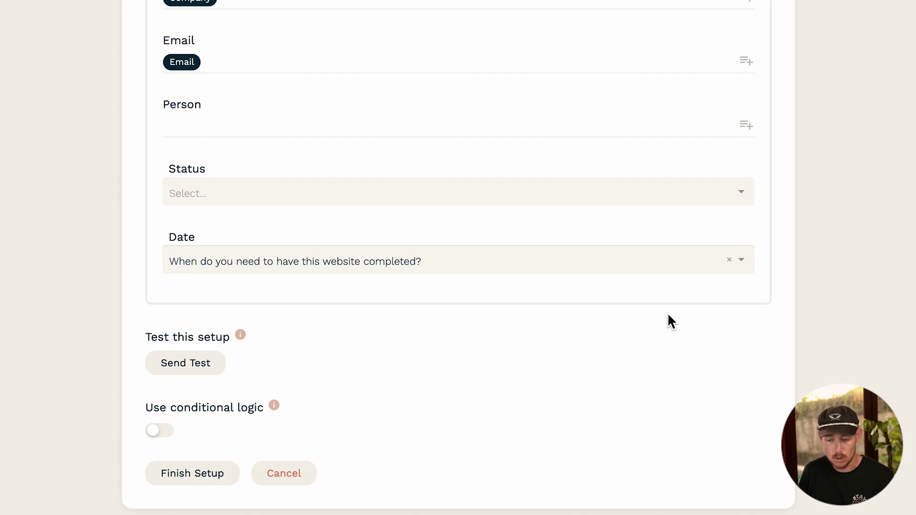
{"action": "scroll", "coordinate": [668, 315], "scroll_direction": "down", "scroll_amount": 3}
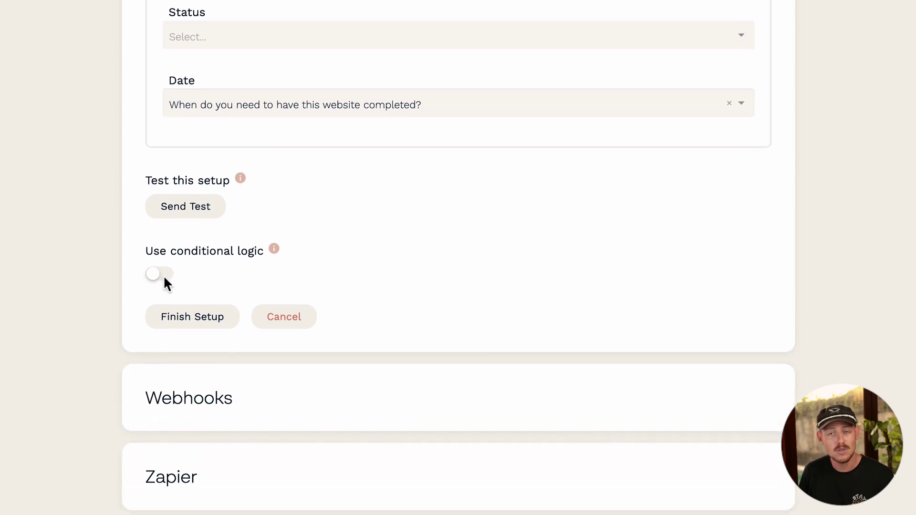
Turn on conditional logic: run only when the 'Do you agree…' question is Yes
{"action": "left_click", "coordinate": [163, 277]}
{"action": "scroll", "coordinate": [322, 238], "scroll_direction": "down", "scroll_amount": 1}
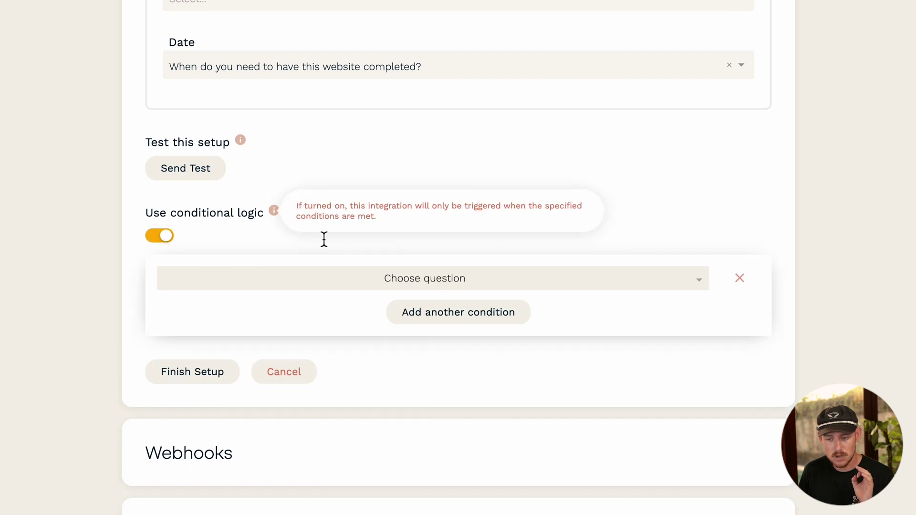
{"action": "left_click", "coordinate": [413, 262]}
{"action": "scroll", "coordinate": [424, 394], "scroll_direction": "down", "scroll_amount": 1}
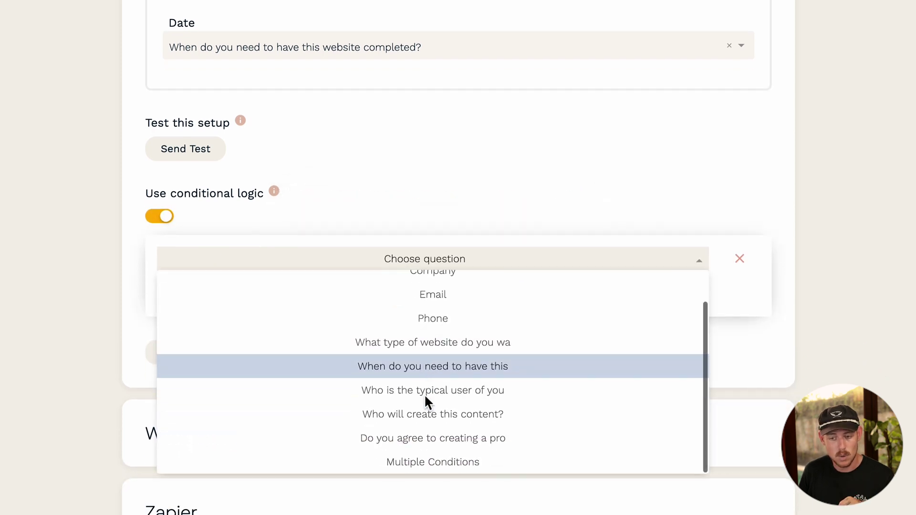
{"action": "left_click", "coordinate": [463, 436]}
{"action": "left_click", "coordinate": [650, 259]}
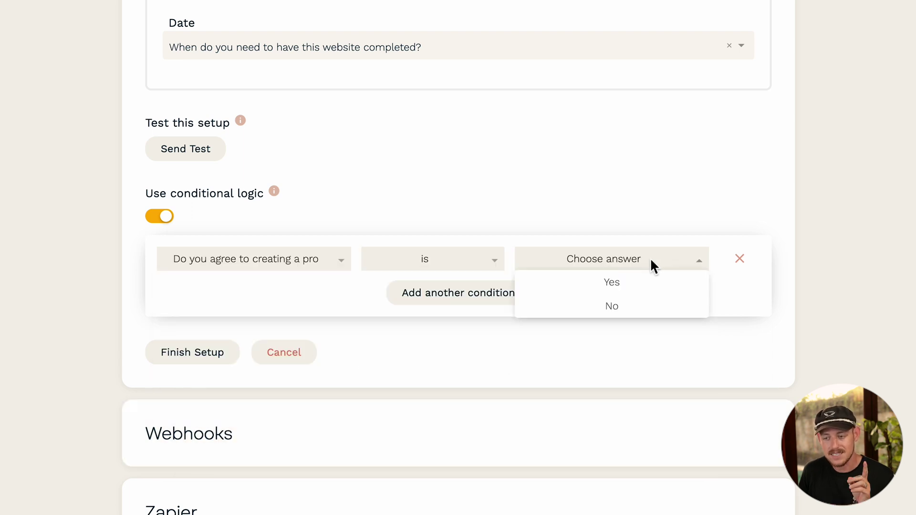
{"action": "left_click", "coordinate": [635, 285]}
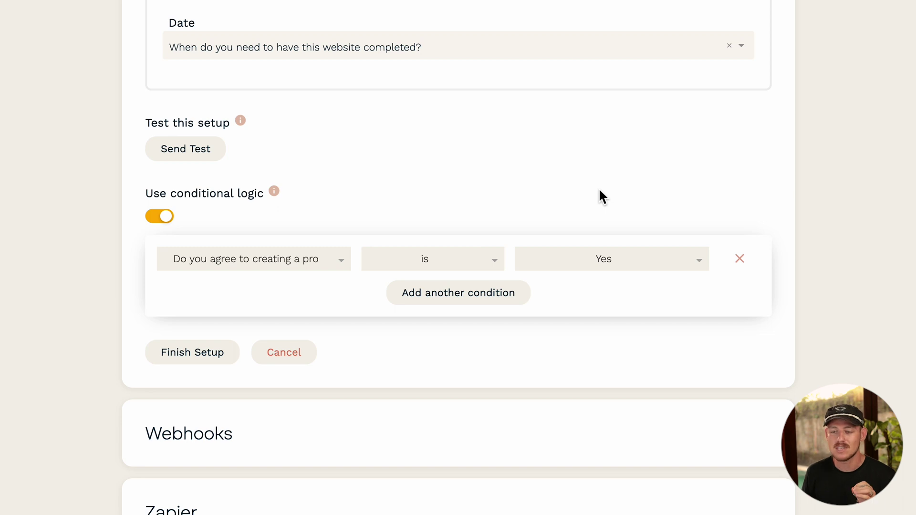
{"action": "scroll", "coordinate": [599, 189], "scroll_direction": "up", "scroll_amount": 1}
Send a test item and check it appears in Project Requests on the Workspace board
{"action": "left_click", "coordinate": [214, 193]}
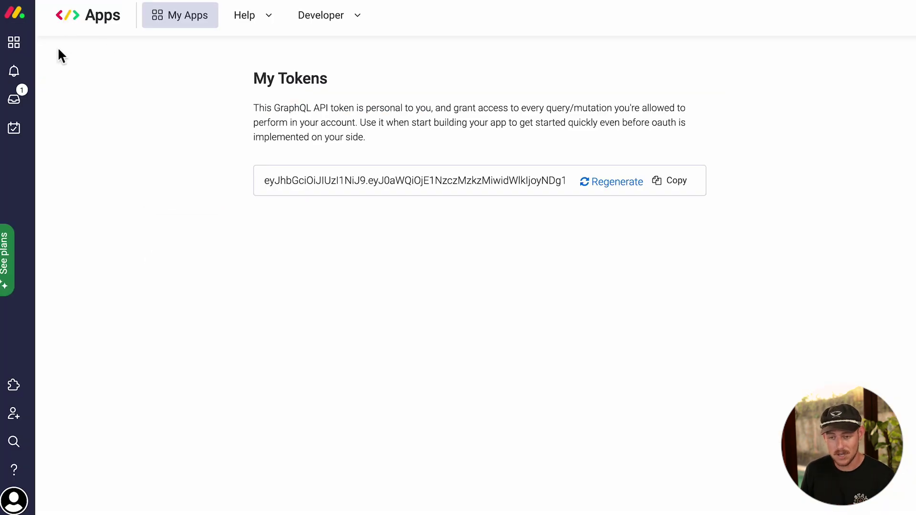
{"action": "left_click", "coordinate": [15, 13]}
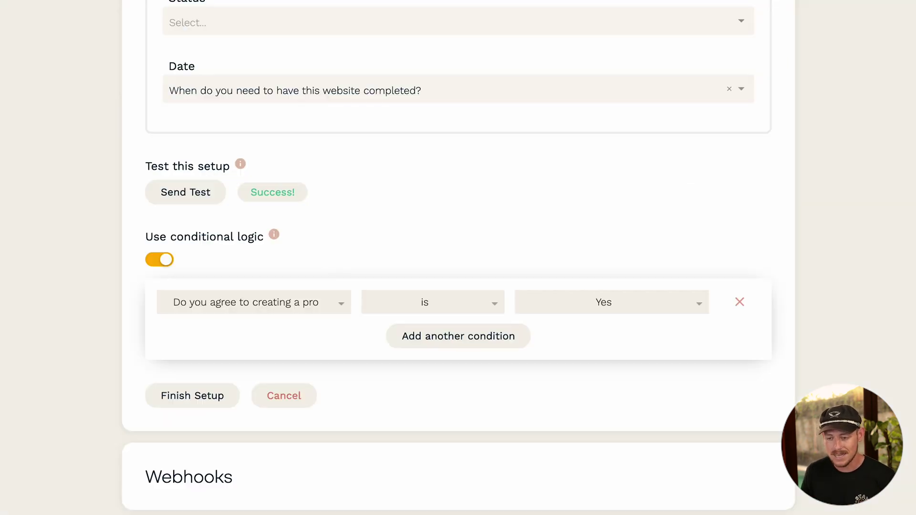
{"action": "scroll", "coordinate": [532, 206], "scroll_direction": "down", "scroll_amount": 2}
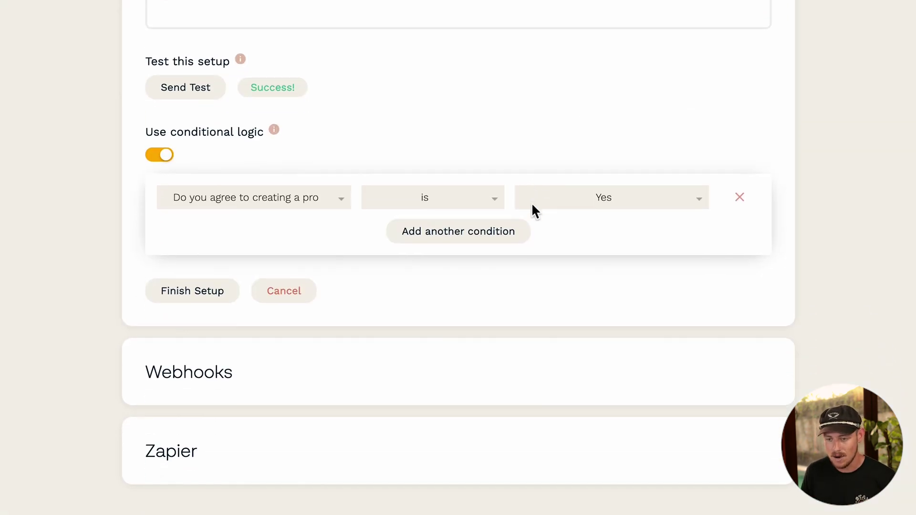
Finish the setup, then toggle the Create an Item integration off
{"action": "left_click", "coordinate": [225, 297]}
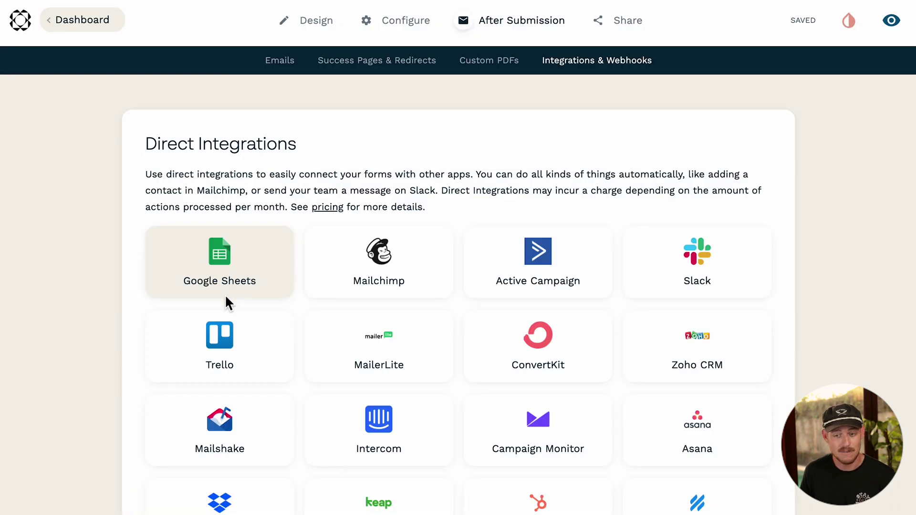
{"action": "scroll", "coordinate": [225, 297], "scroll_direction": "down", "scroll_amount": 10}
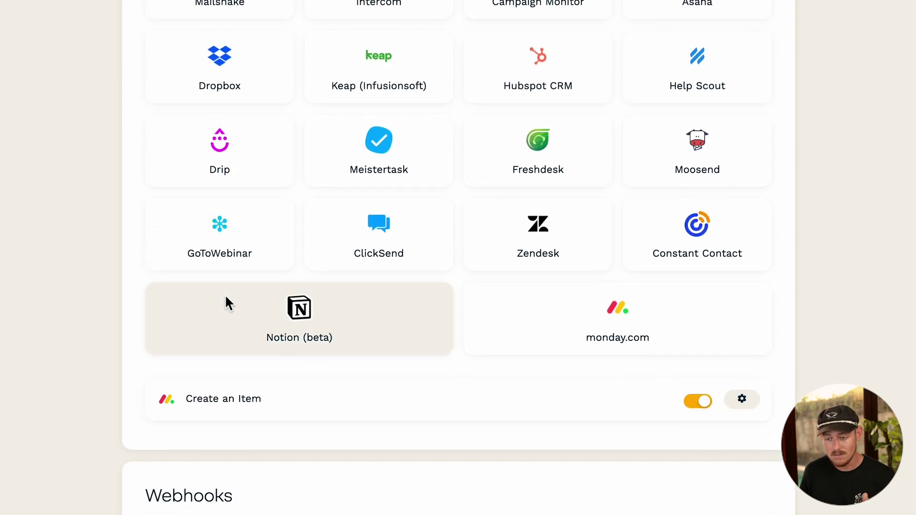
{"action": "left_click", "coordinate": [743, 367]}
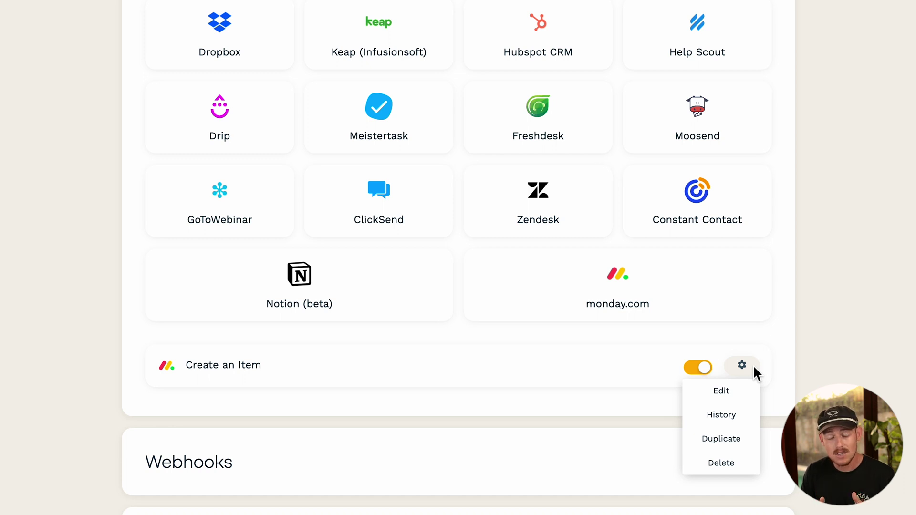
{"action": "left_click", "coordinate": [701, 368]}
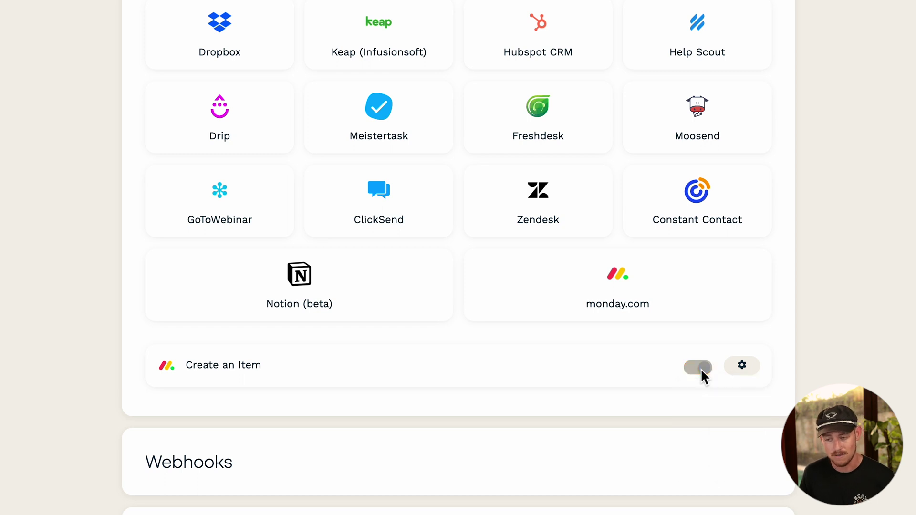